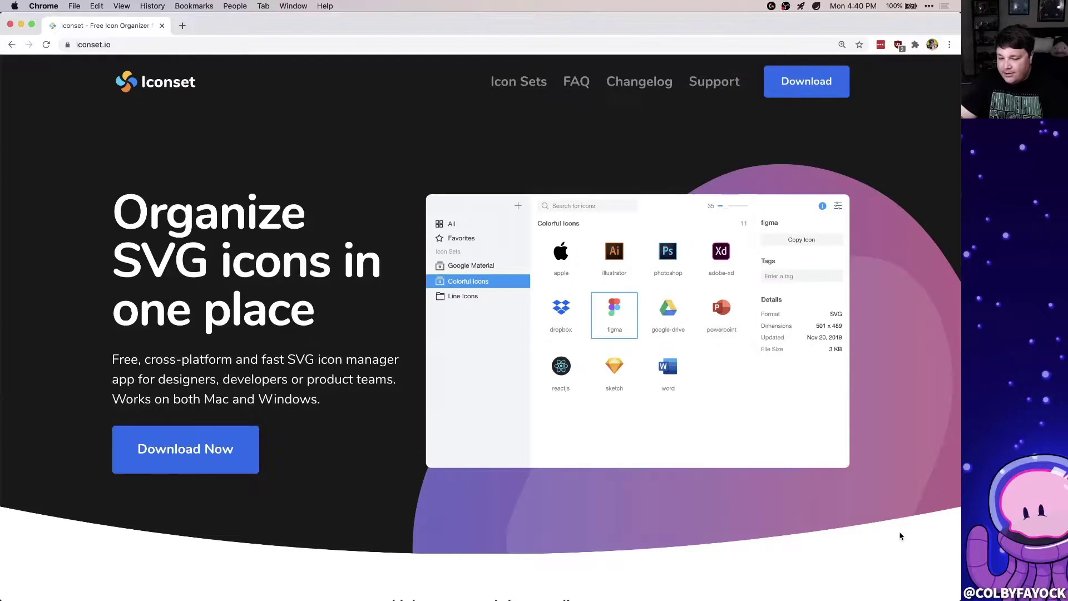
# Scroll down through the heroicons.com page in Chrome.
pyautogui.scroll(-10, 839, 444)
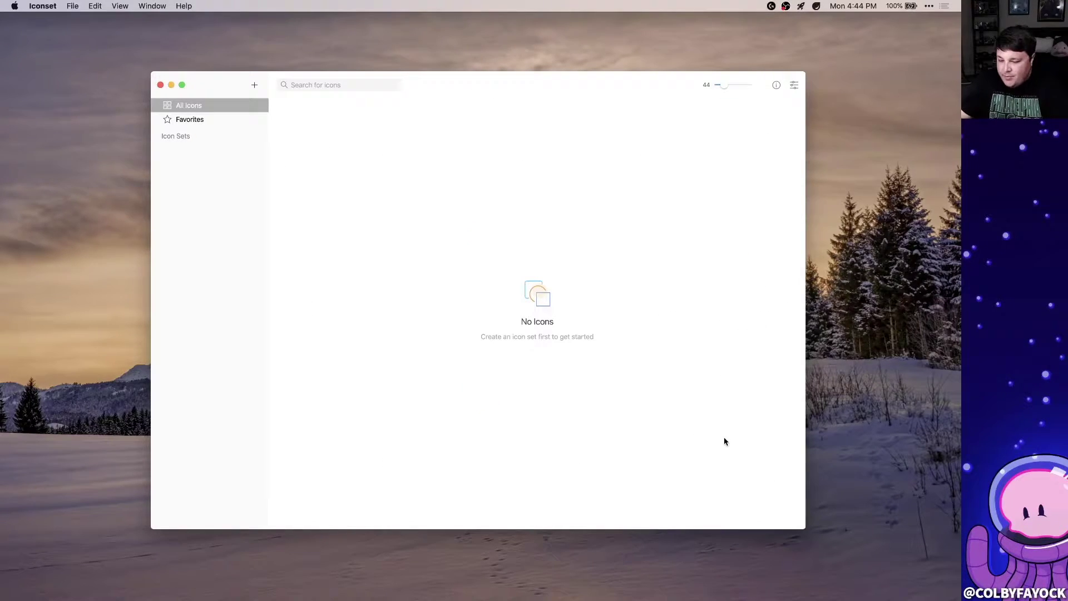
# Open heroicons-0.4.1's optimized > solid folder in Finder column view, listing its SVG icons.
pyautogui.press('super+Tab')
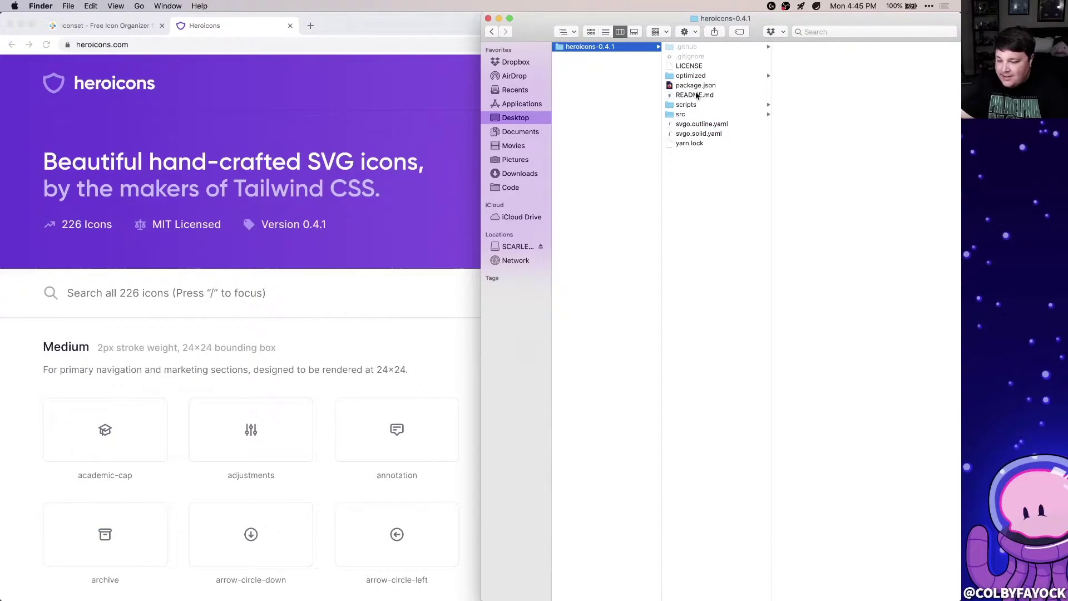
pyautogui.click(693, 78)
pyautogui.press('Right')
pyautogui.press('Down')
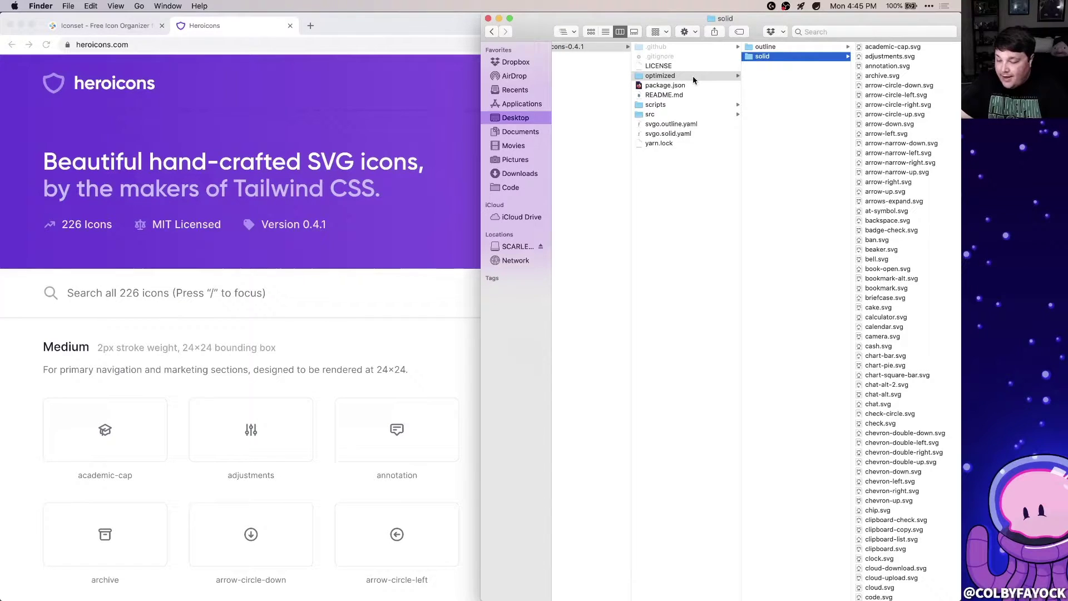
pyautogui.press('Right')
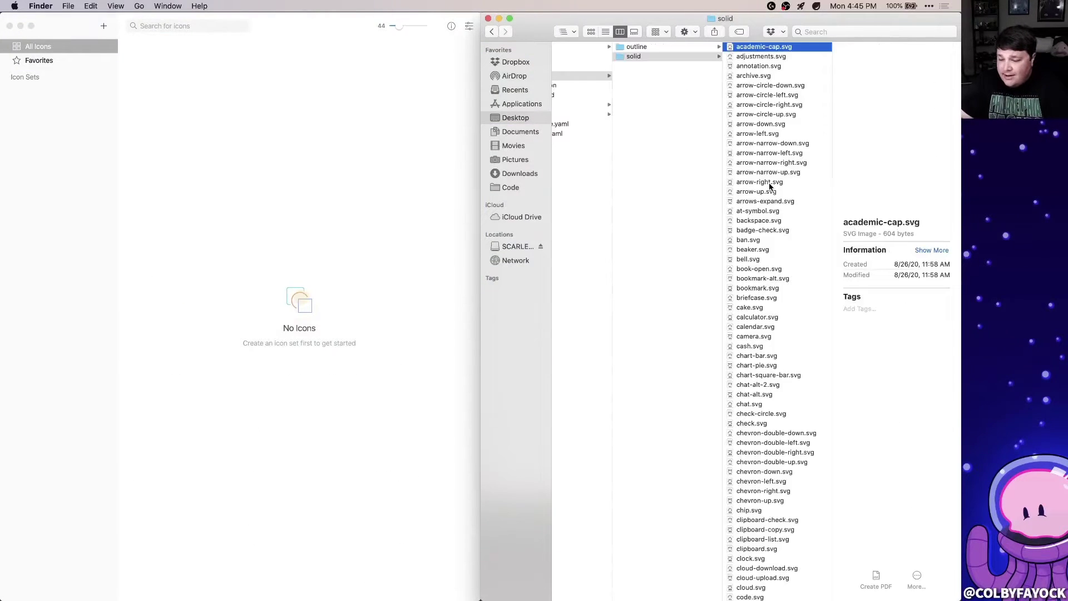
# Drag the solid folder into Iconset and import it as the set 'heroicons - Solid'.
pyautogui.click(640, 56)
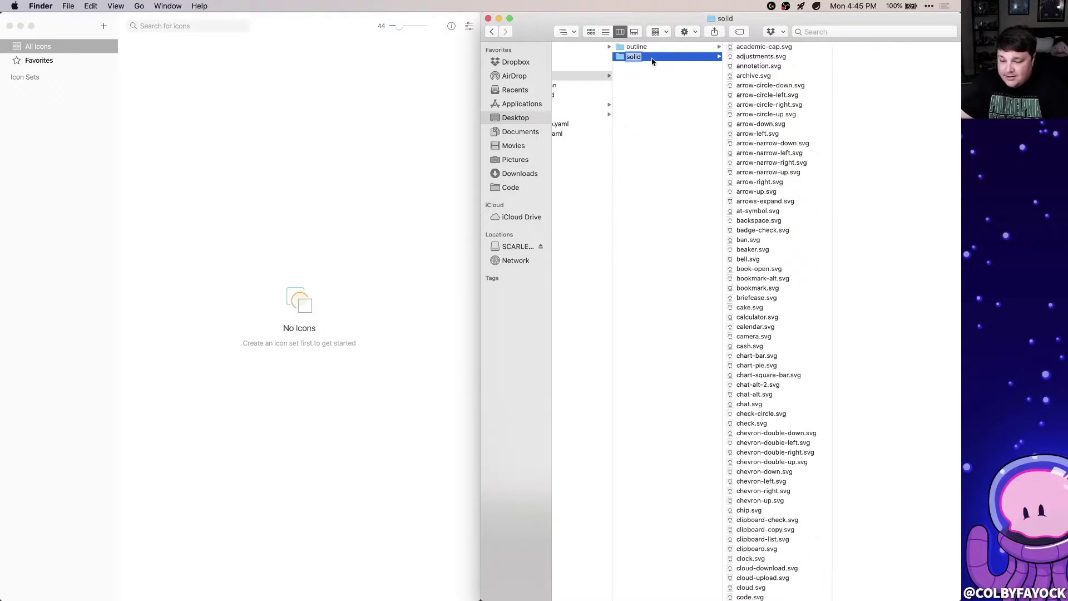
pyautogui.moveTo(641, 57); pyautogui.dragTo(308, 85)
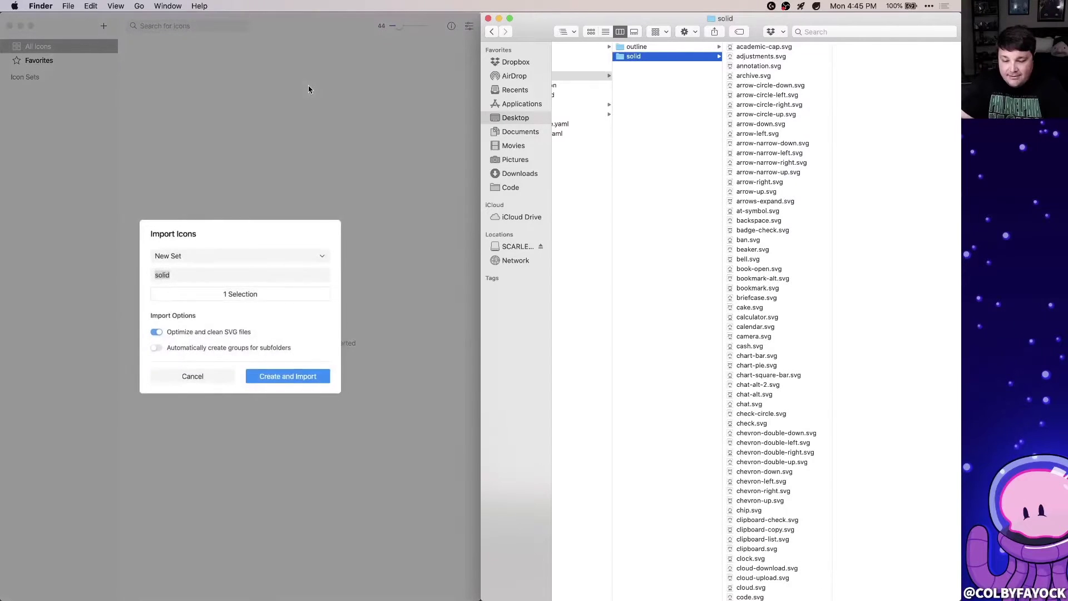
pyautogui.click(190, 279)
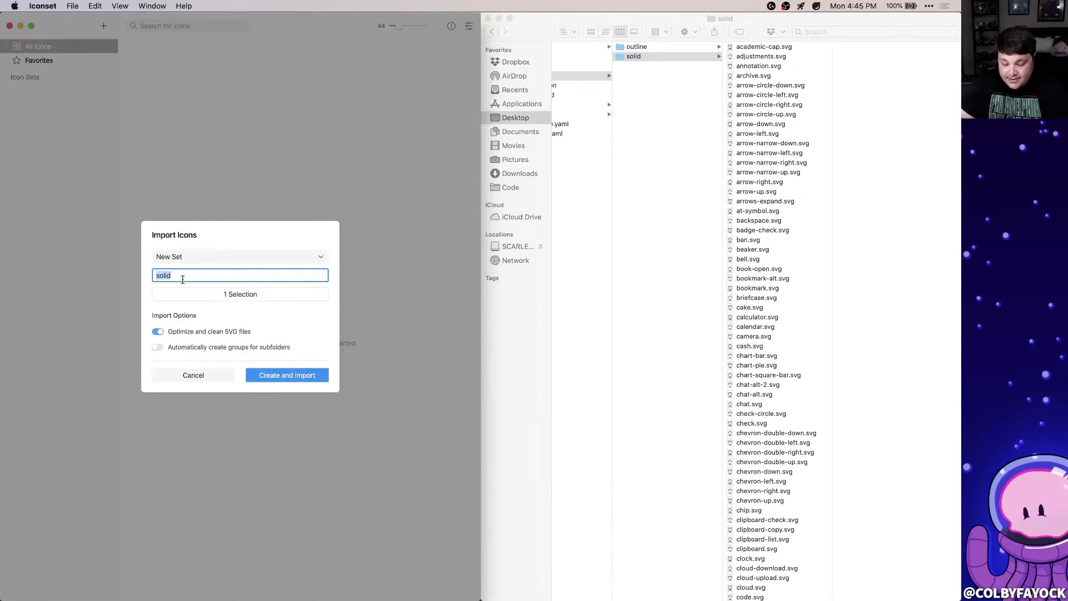
pyautogui.write('heroicons - ')
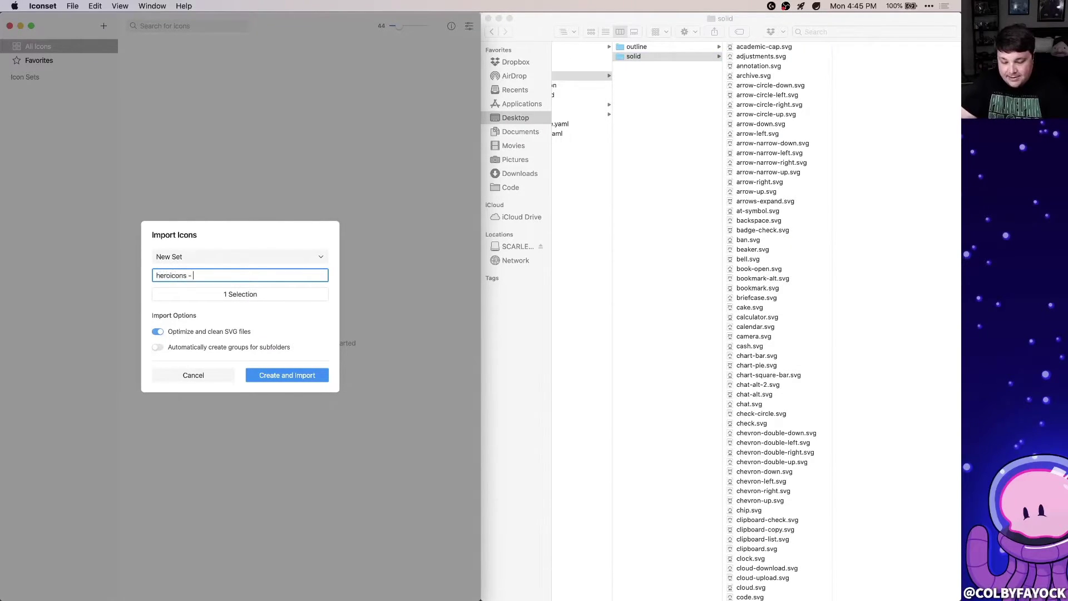
pyautogui.write('Solid')
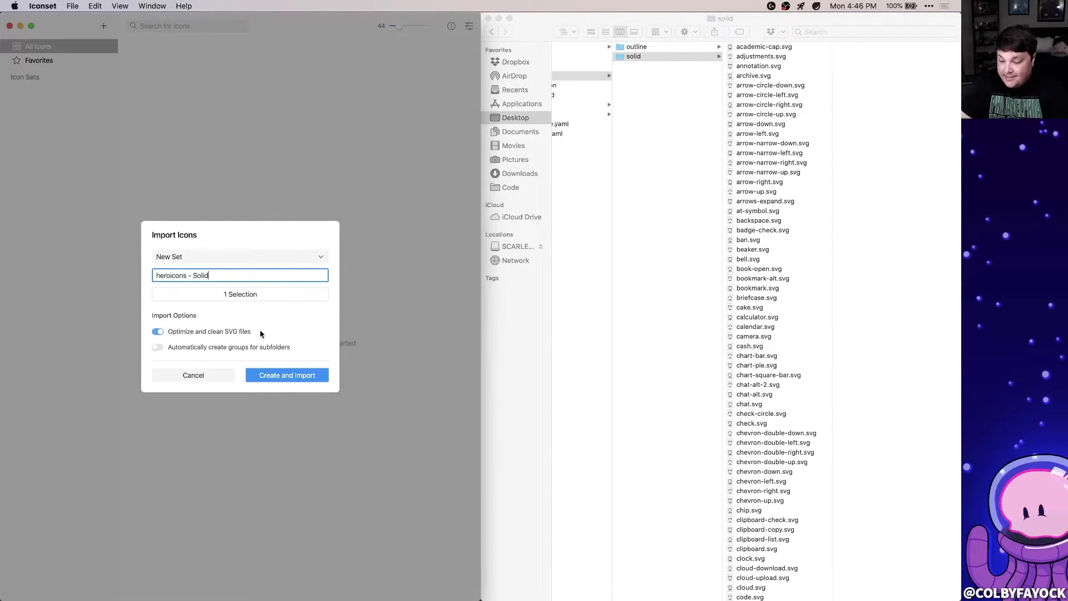
pyautogui.click(281, 380)
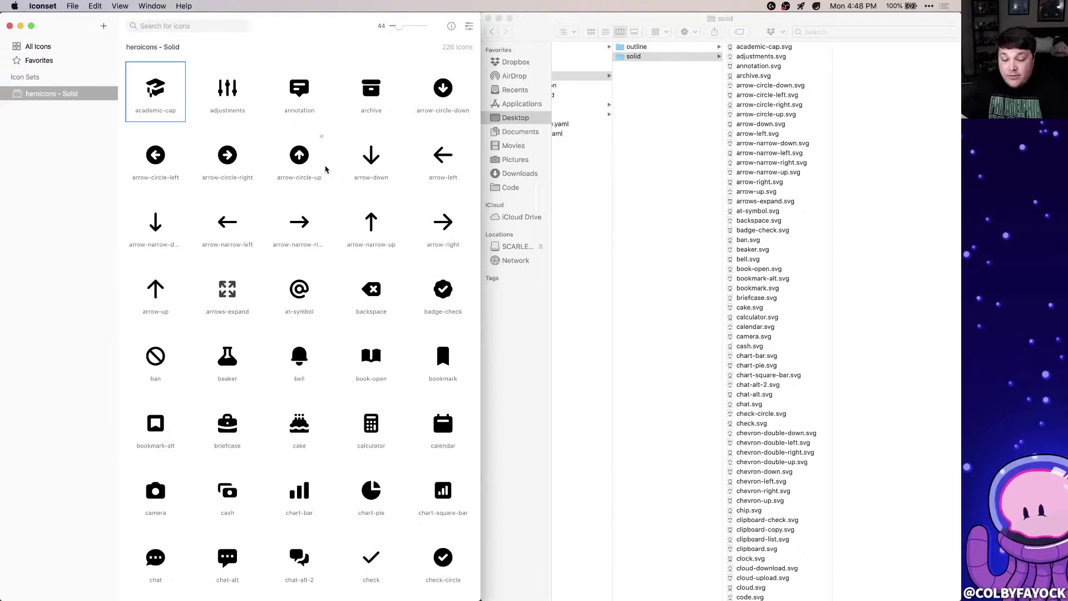
# Copy academic-cap as JSX code, then search 'archive' and clear the search.
pyautogui.rightClick(162, 85)
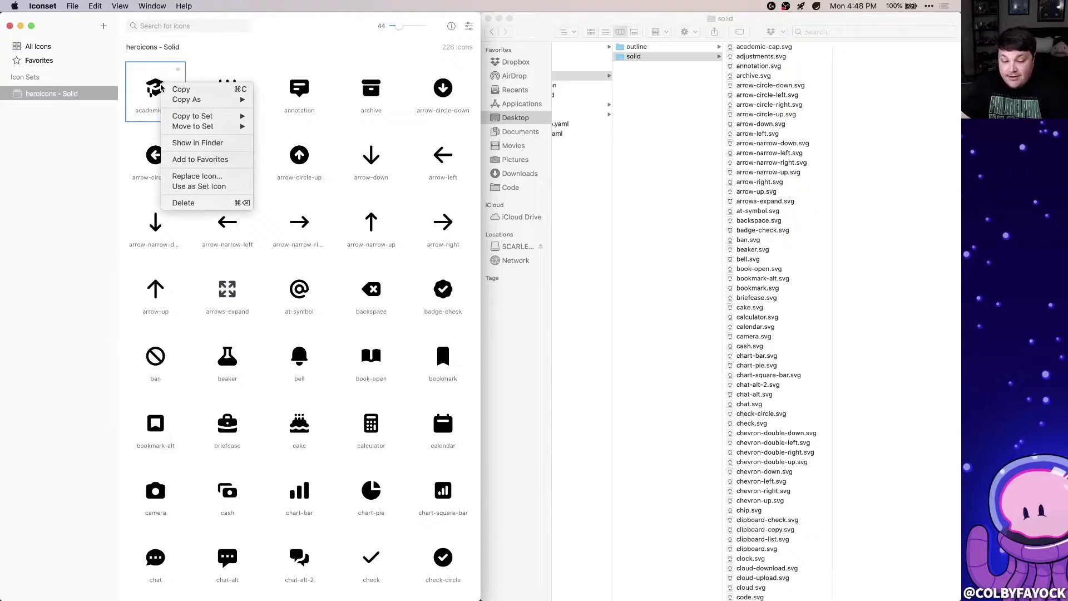
pyautogui.moveTo(187, 99)
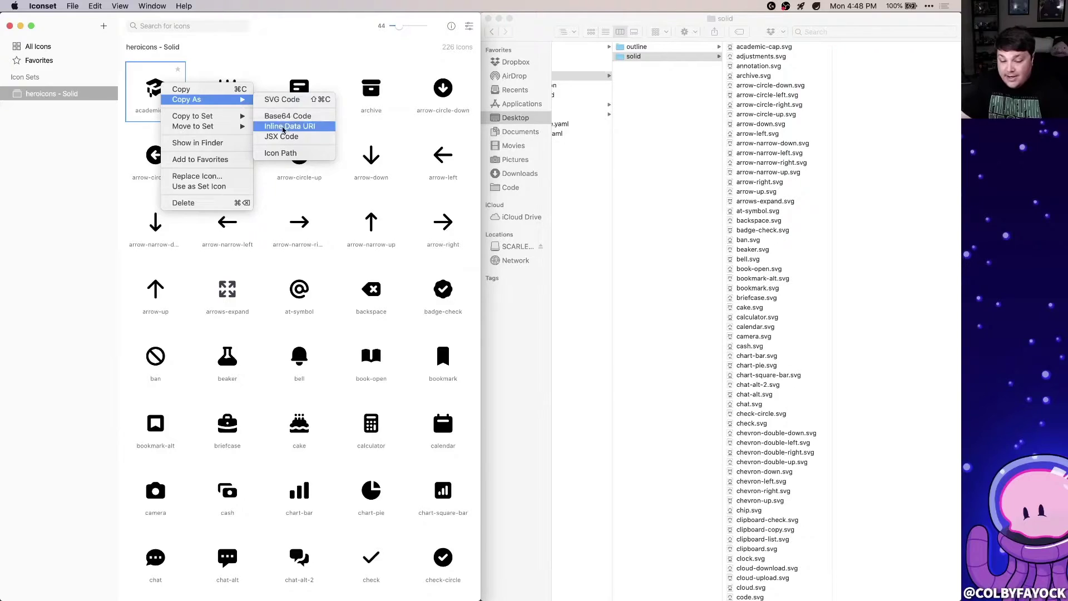
pyautogui.click(281, 137)
pyautogui.click(173, 28)
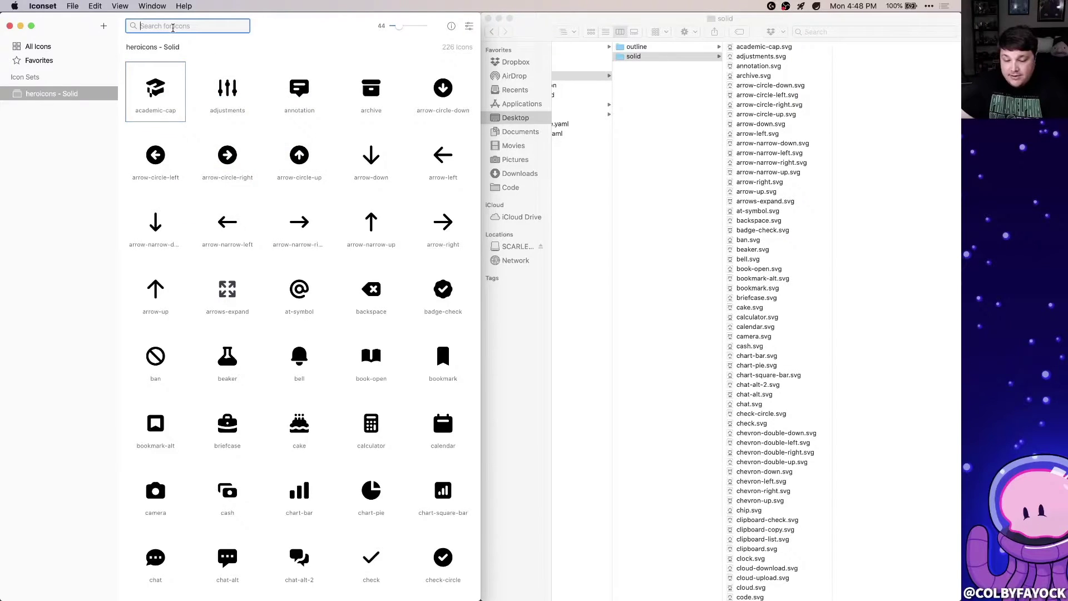
pyautogui.write('arc')
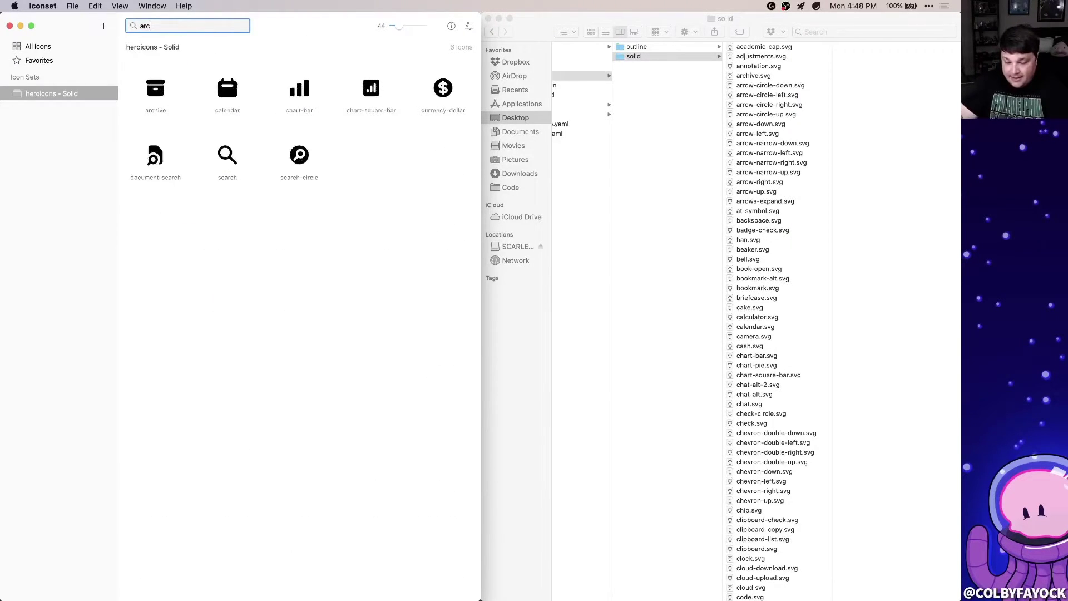
pyautogui.write('hive')
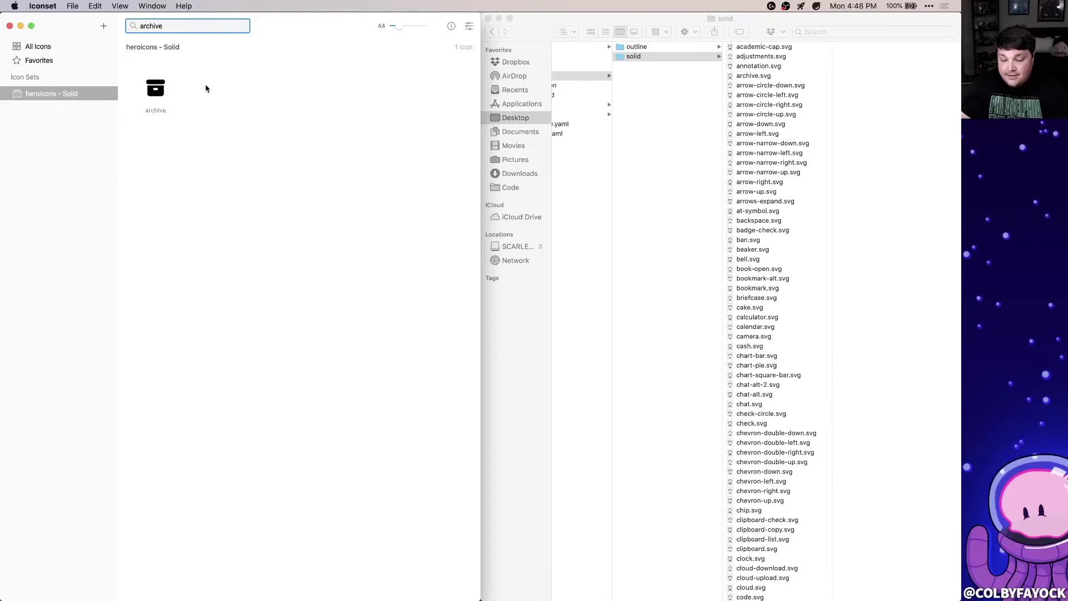
pyautogui.press('Escape')
pyautogui.click(650, 137)
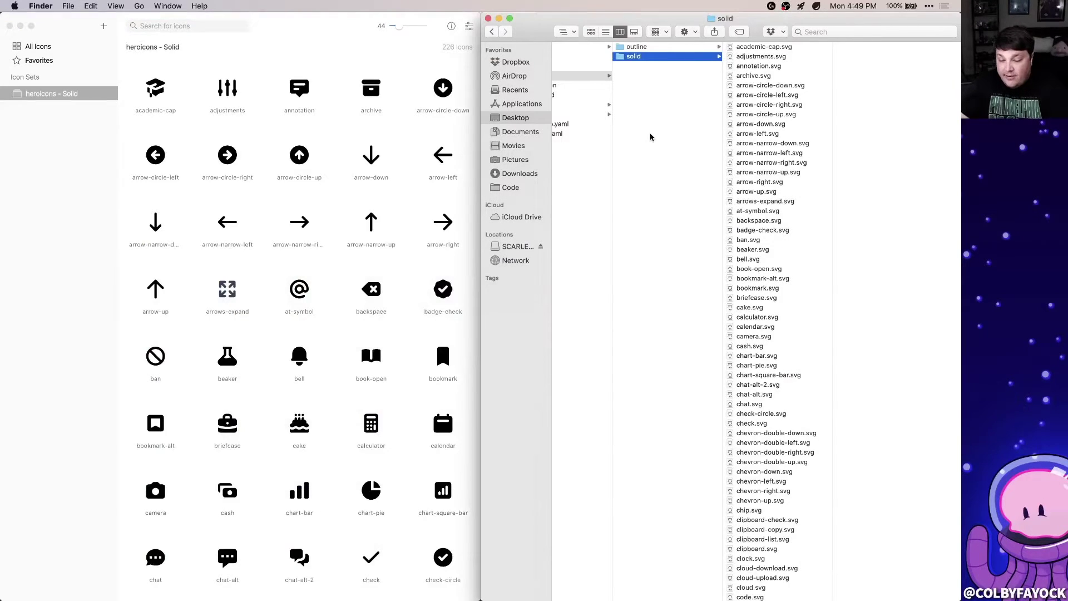
# Drag the outline folder into Iconset and import it as a new set 'heroicons - Outline'.
pyautogui.click(639, 48)
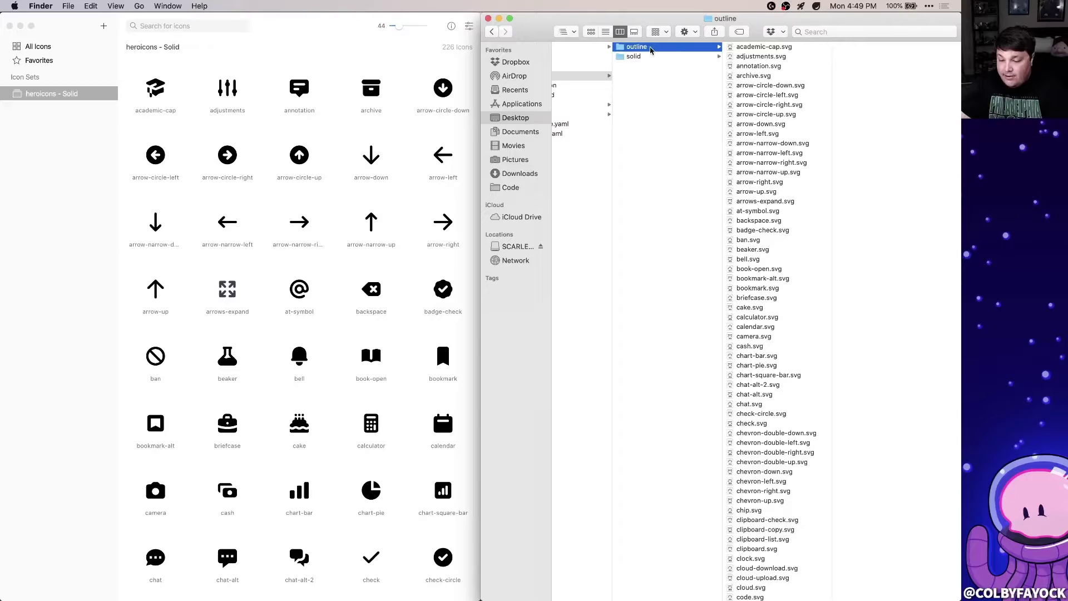
pyautogui.moveTo(645, 51); pyautogui.dragTo(282, 148)
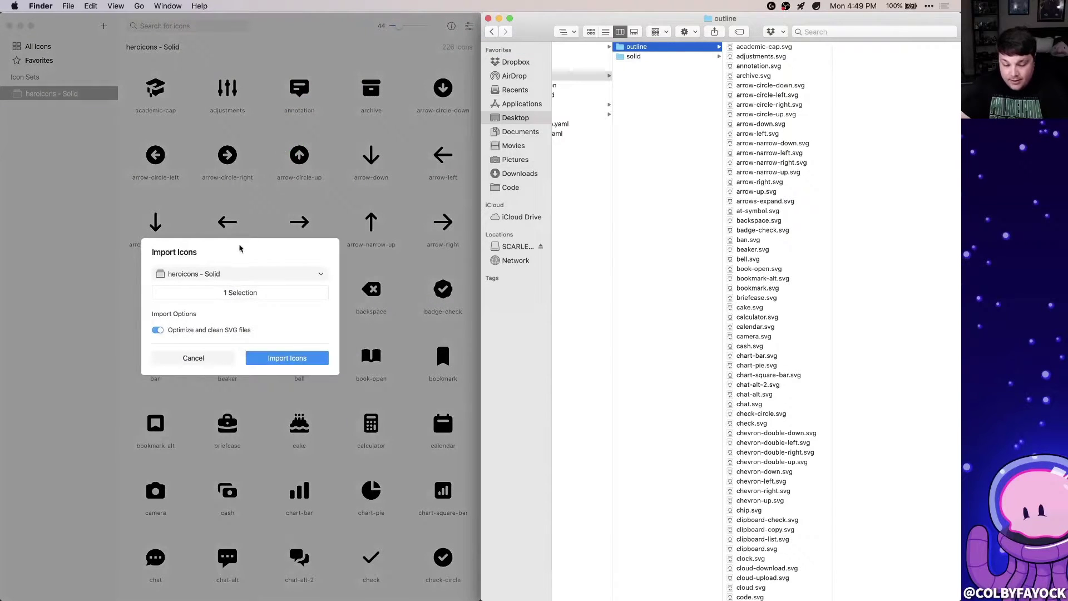
pyautogui.click(227, 267)
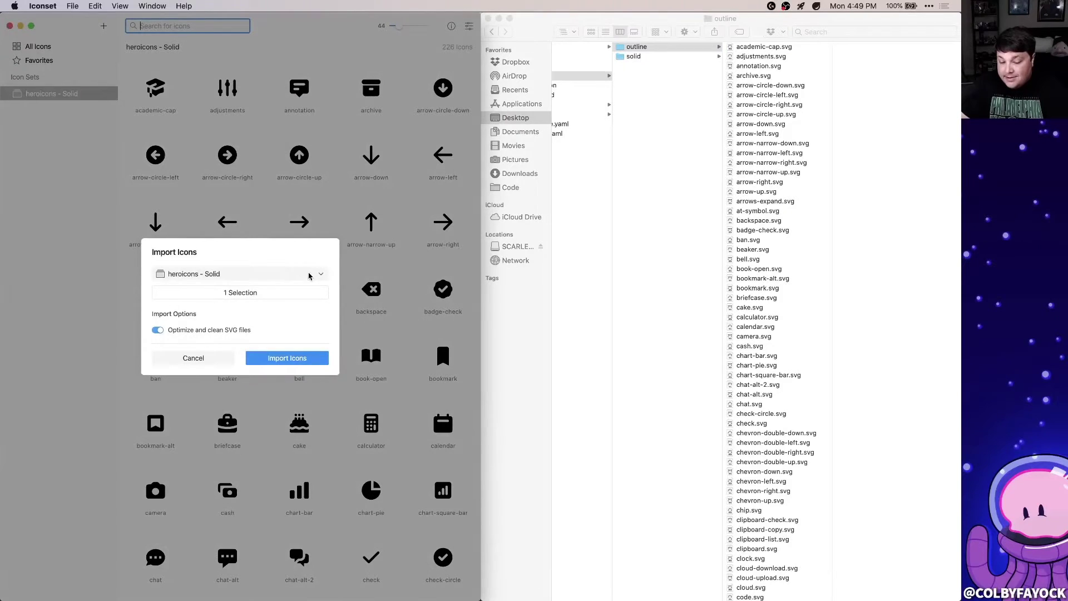
pyautogui.click(309, 275)
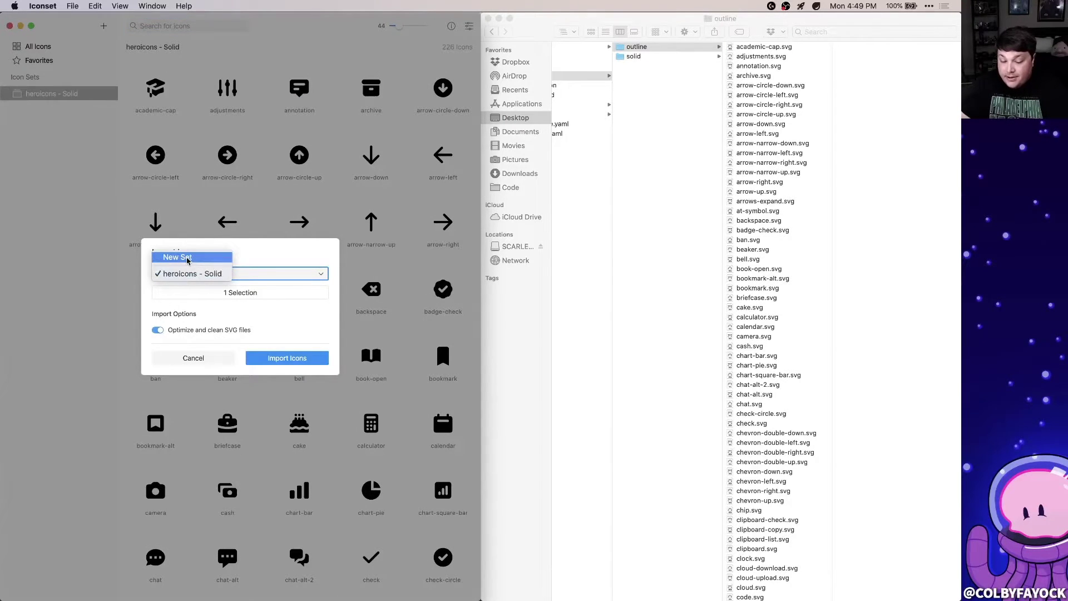
pyautogui.click(187, 259)
pyautogui.doubleClick(189, 276)
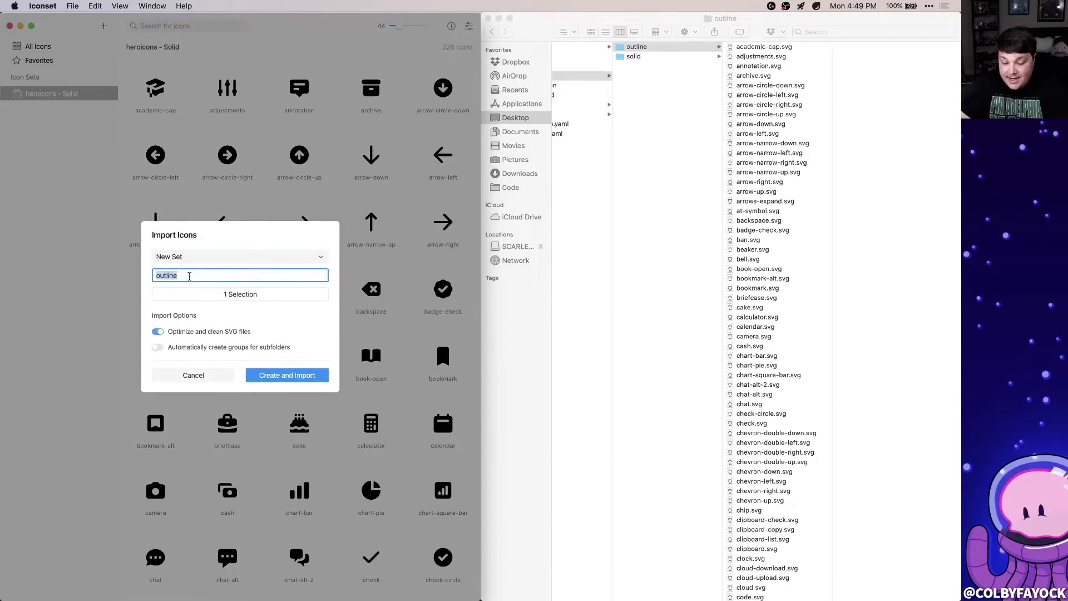
pyautogui.write('heroicons ')
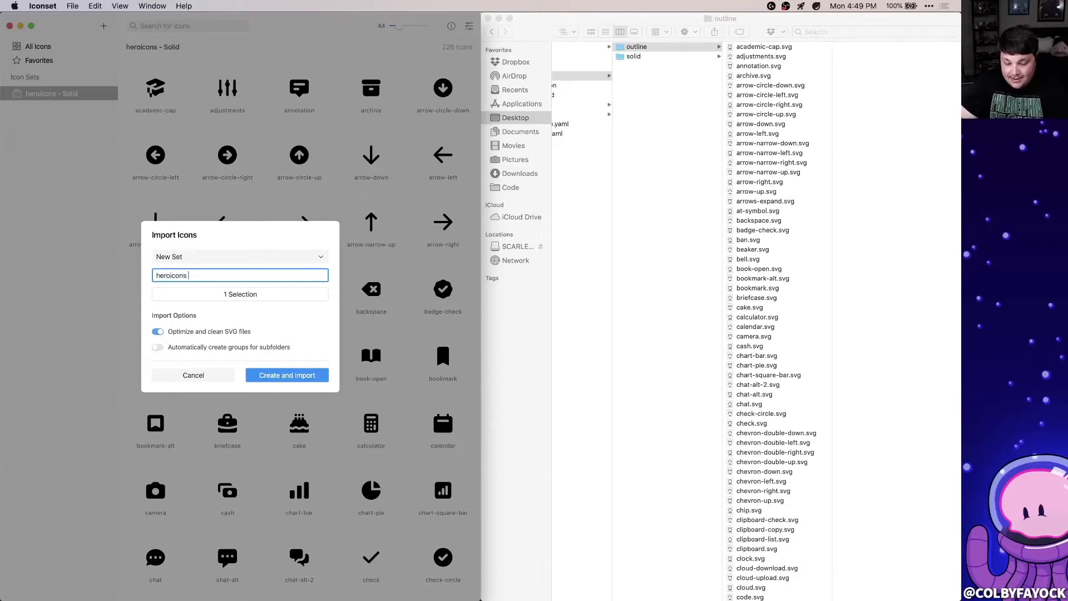
pyautogui.write('- Outline')
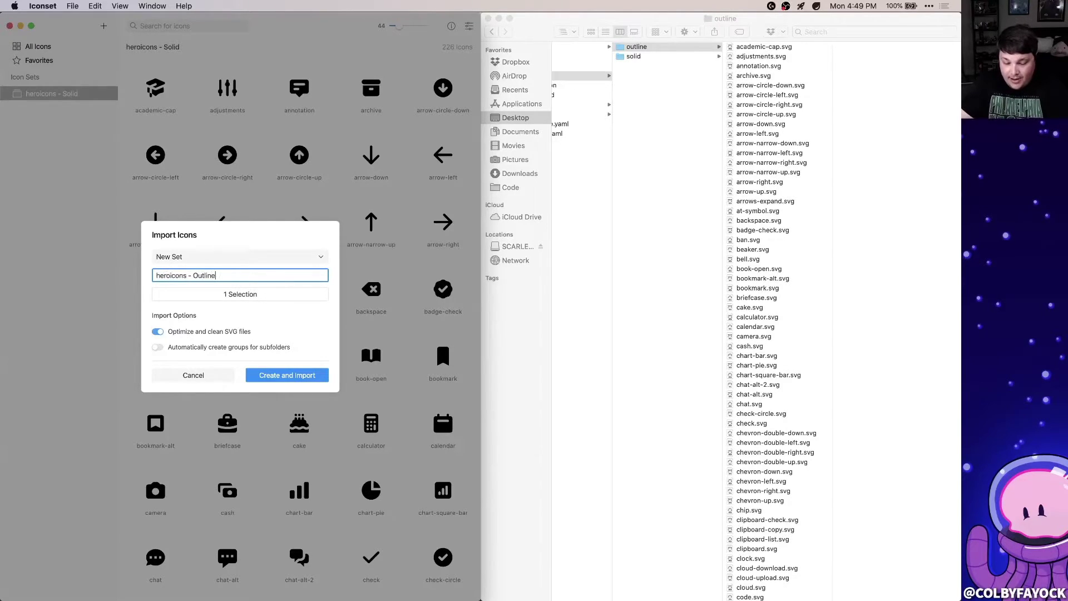
pyautogui.click(272, 376)
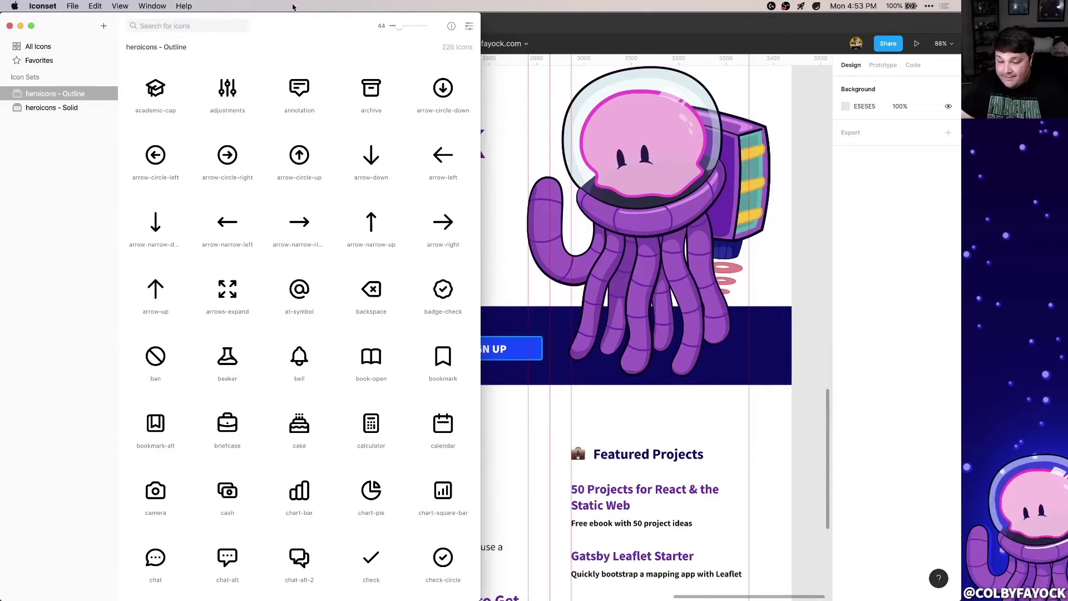
# Search 'arrow' and drag arrow-circle-right onto the SIGN UP button in Figma.
pyautogui.click(182, 25)
pyautogui.write('arrow')
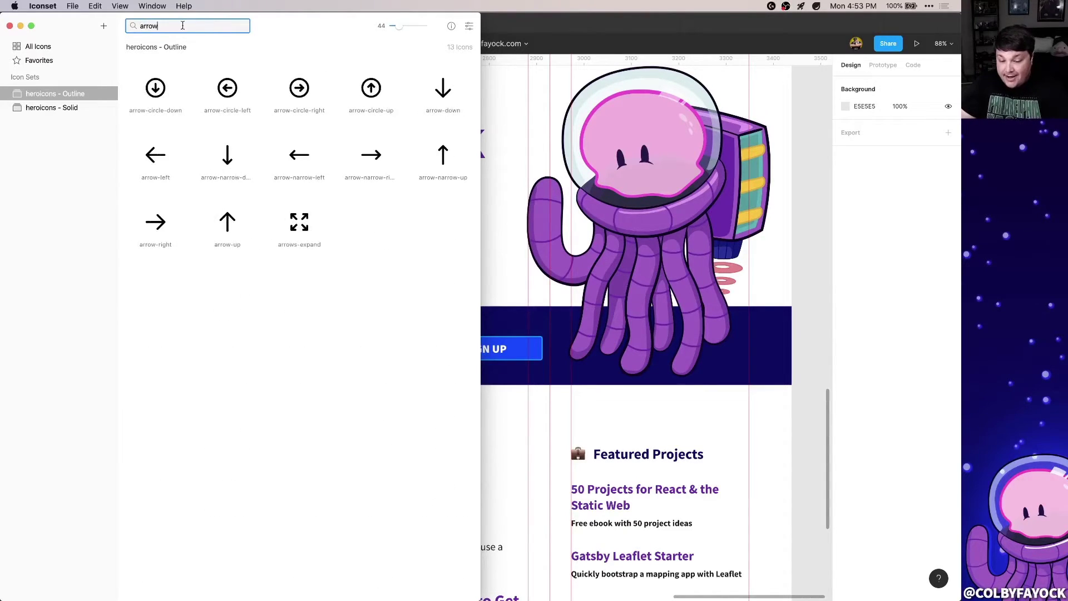
pyautogui.moveTo(297, 93); pyautogui.dragTo(517, 346)
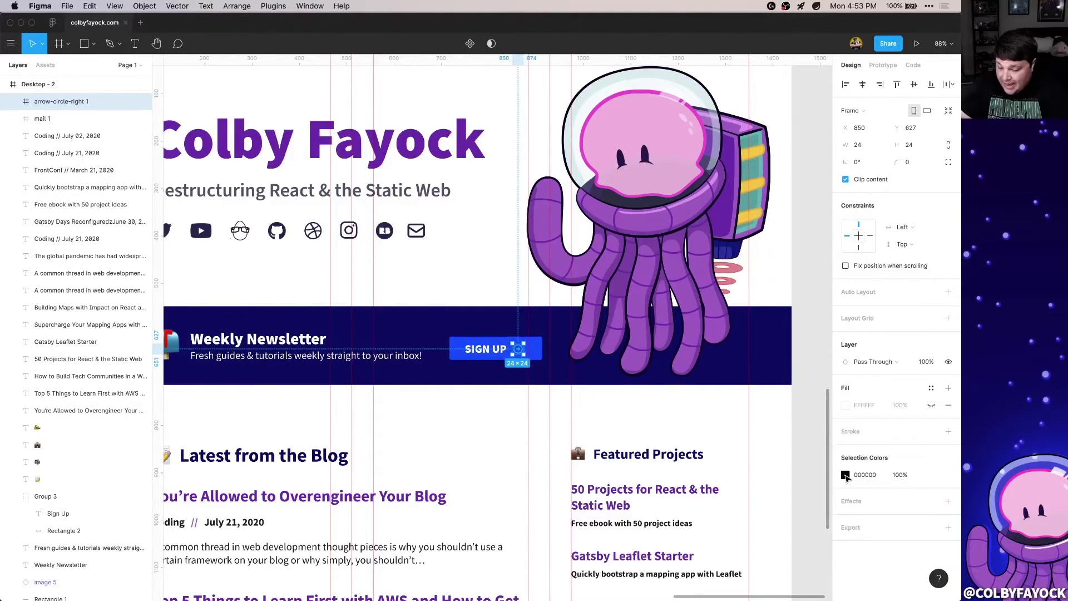
# Set the arrow icon's selection colour to white (FFFFFF) and deselect it.
pyautogui.click(845, 476)
pyautogui.click(755, 562)
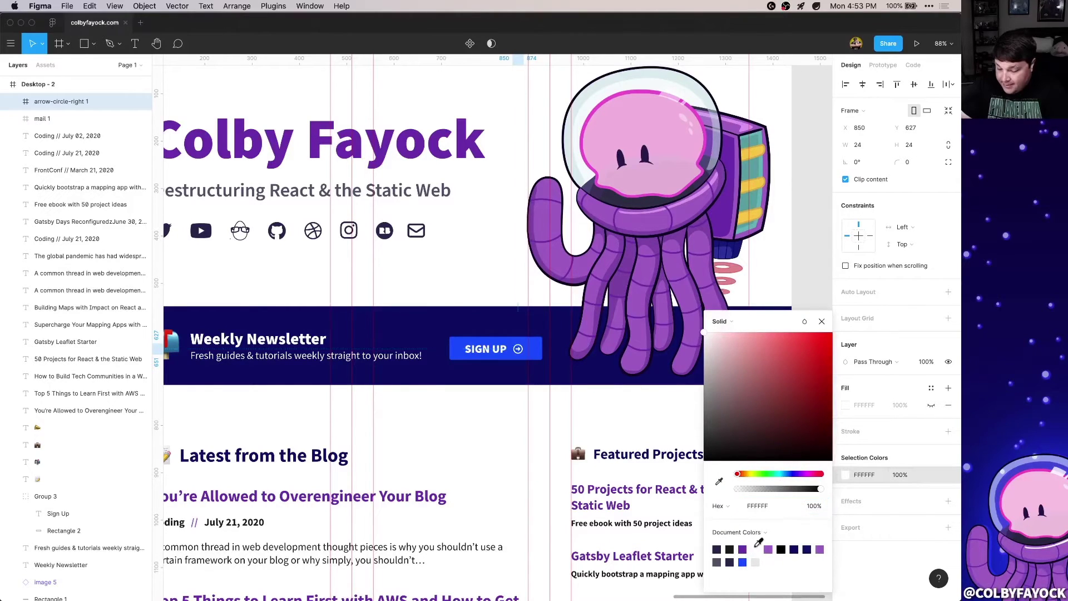
pyautogui.click(524, 459)
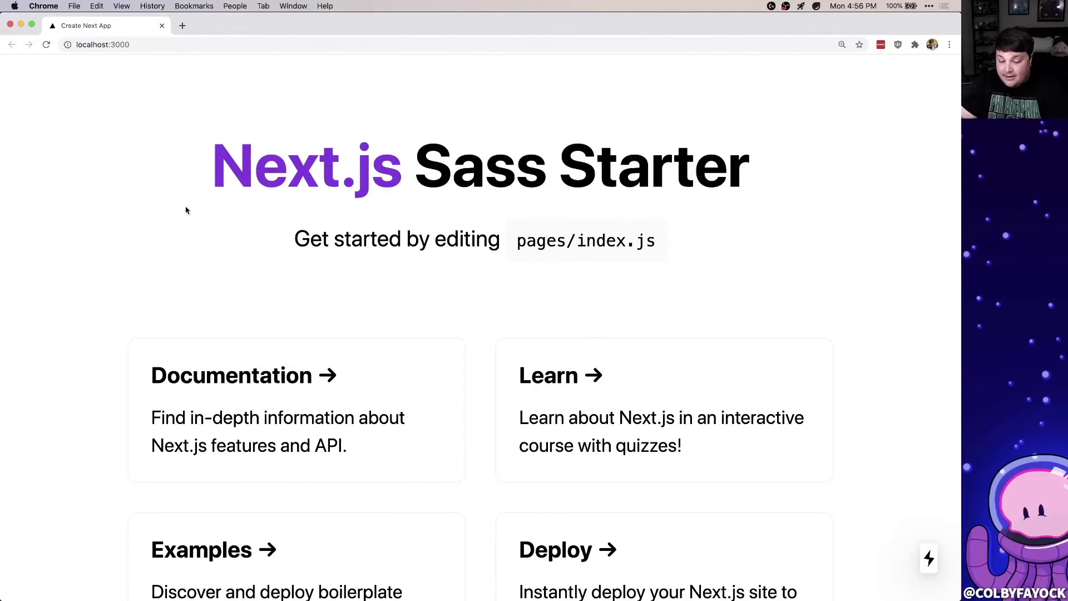
# Search 'ligh' in the Solid set and copy lightning-bolt as JSX code.
pyautogui.press('super+Tab')
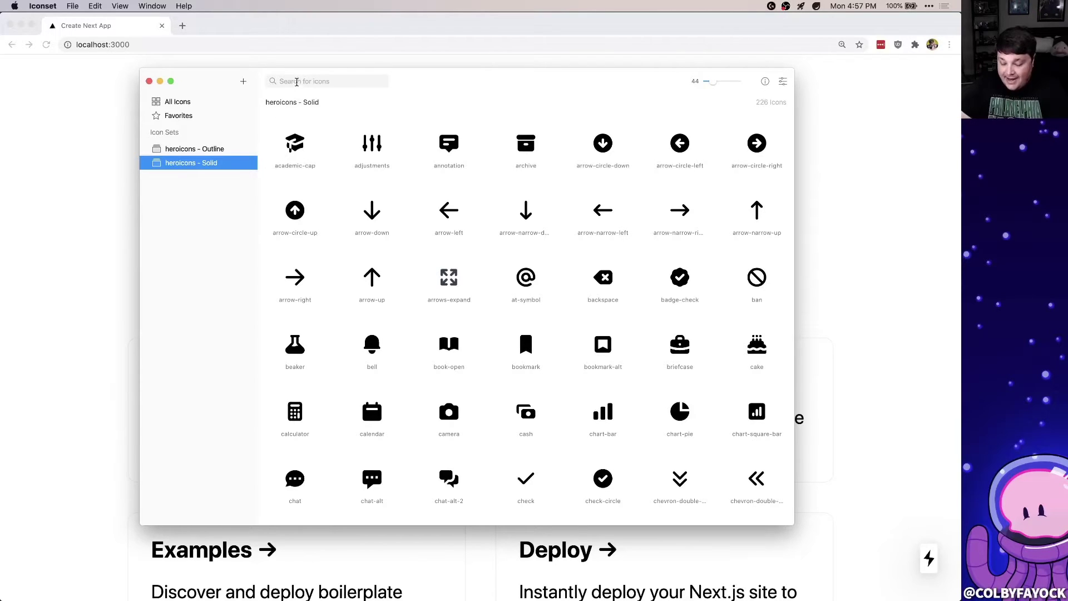
pyautogui.click(296, 81)
pyautogui.write('ligh')
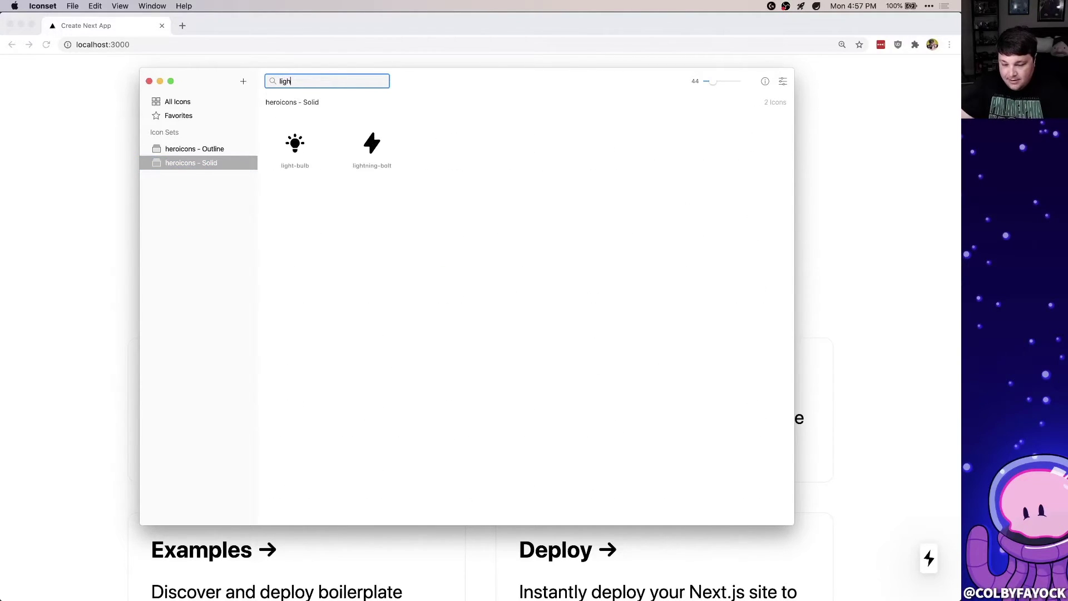
pyautogui.rightClick(378, 143)
pyautogui.moveTo(423, 158)
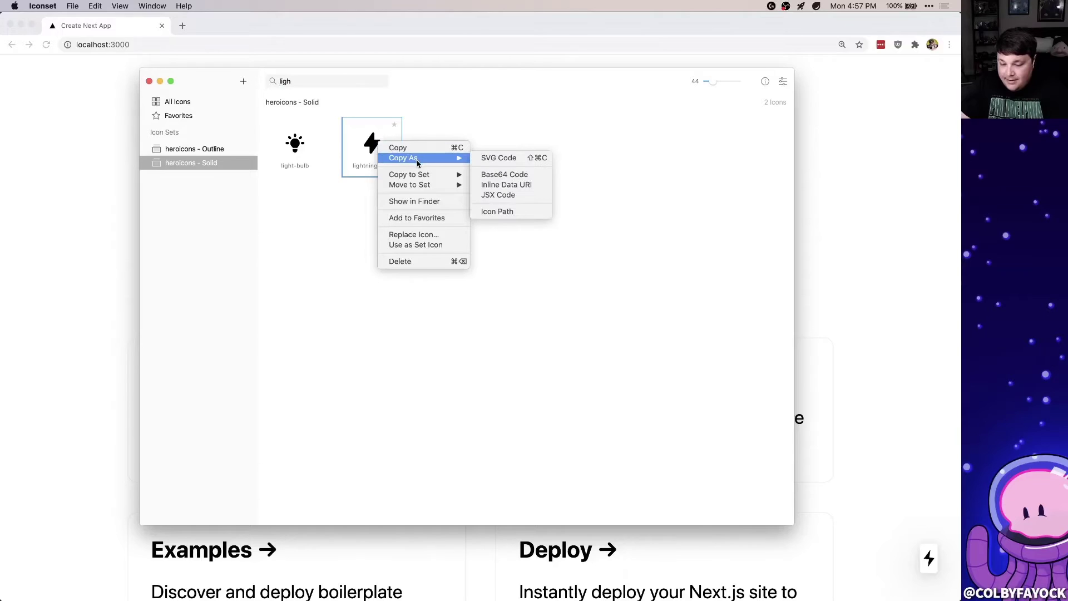
pyautogui.click(497, 196)
pyautogui.press('super+Tab')
# Paste the lightning-bolt SVG after index.js's <h1> tag, indent it, save, and view it in Chrome.
pyautogui.click(365, 283)
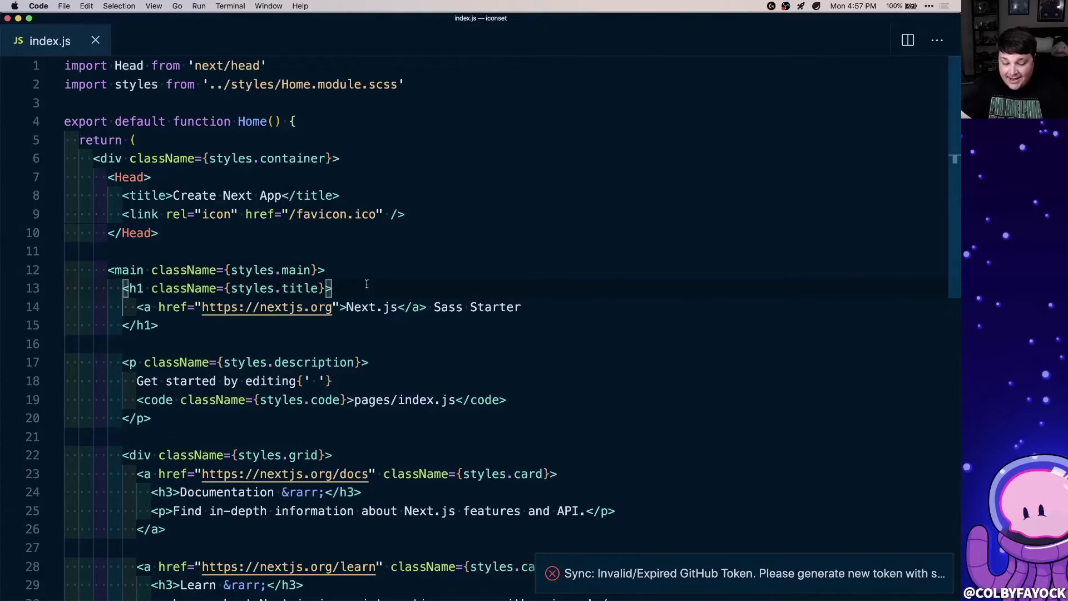
pyautogui.press('Return')
pyautogui.press('super+v')
pyautogui.hotkey('shift', 'Up')
pyautogui.press('Tab')
pyautogui.press('Tab')
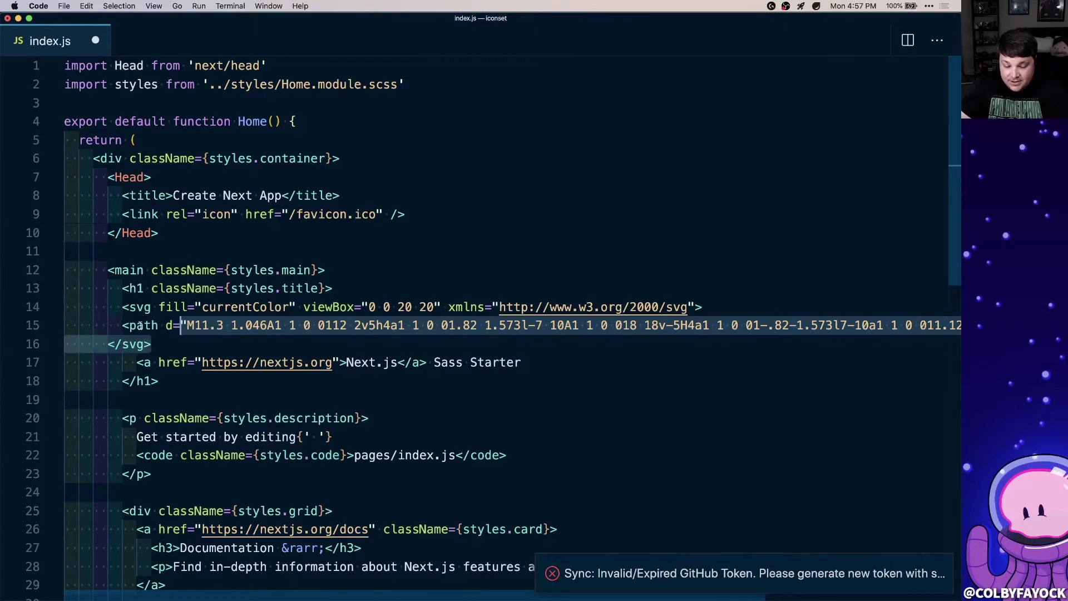
pyautogui.press('Tab')
pyautogui.press('Tab')
pyautogui.keyDown('shift'); pyautogui.click(152, 306); pyautogui.keyUp('shift')
pyautogui.press('super+s')
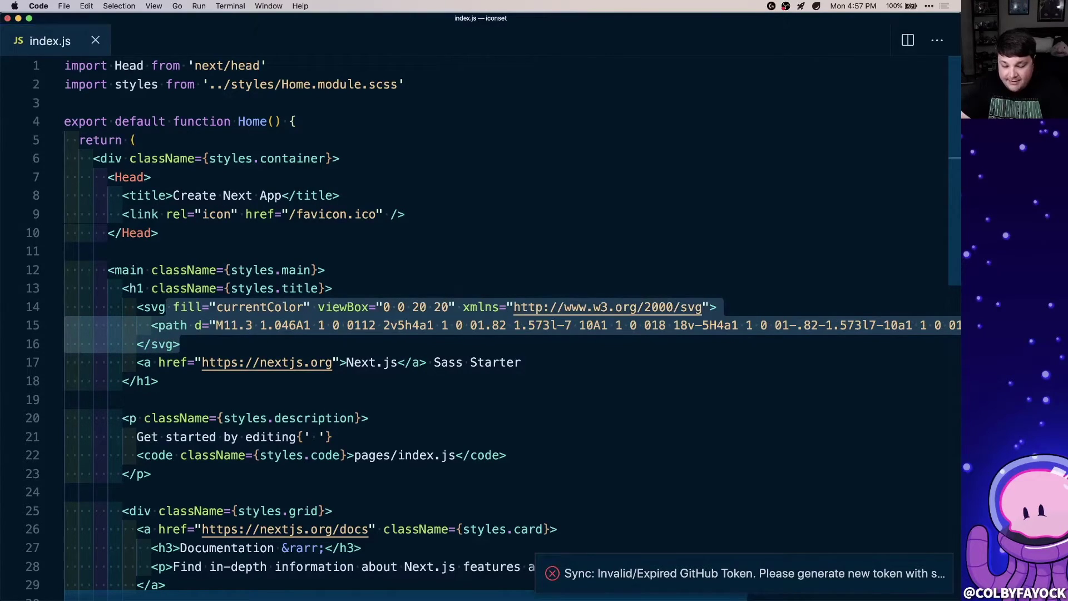
pyautogui.press('super+Tab')
pyautogui.scroll(-3, 635, 301)
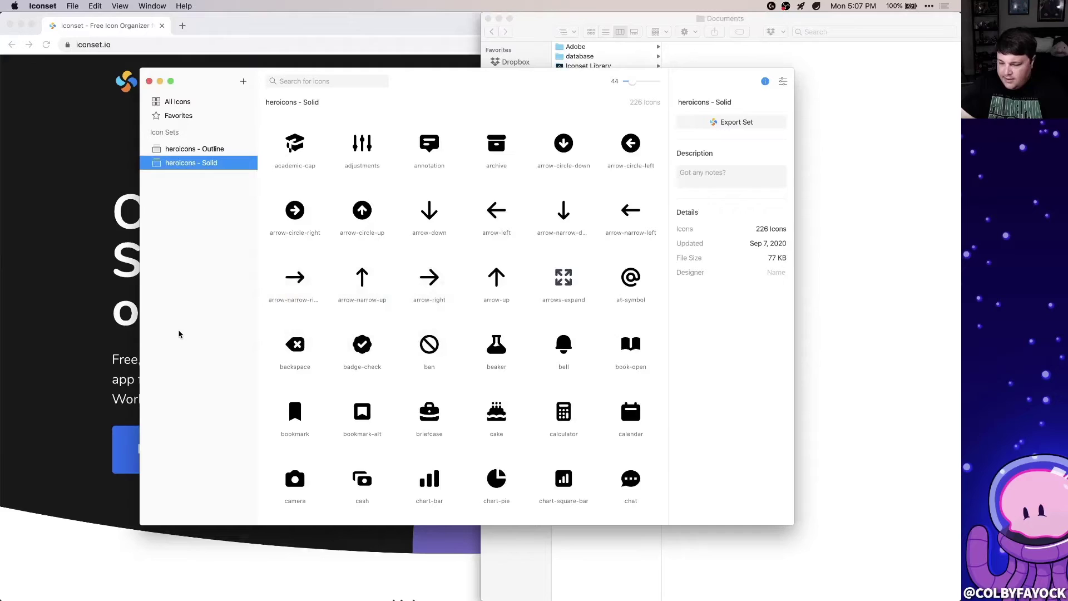
# Open Documents > Iconset Library in Finder, then hide Finder with Cmd+H.
pyautogui.click(863, 83)
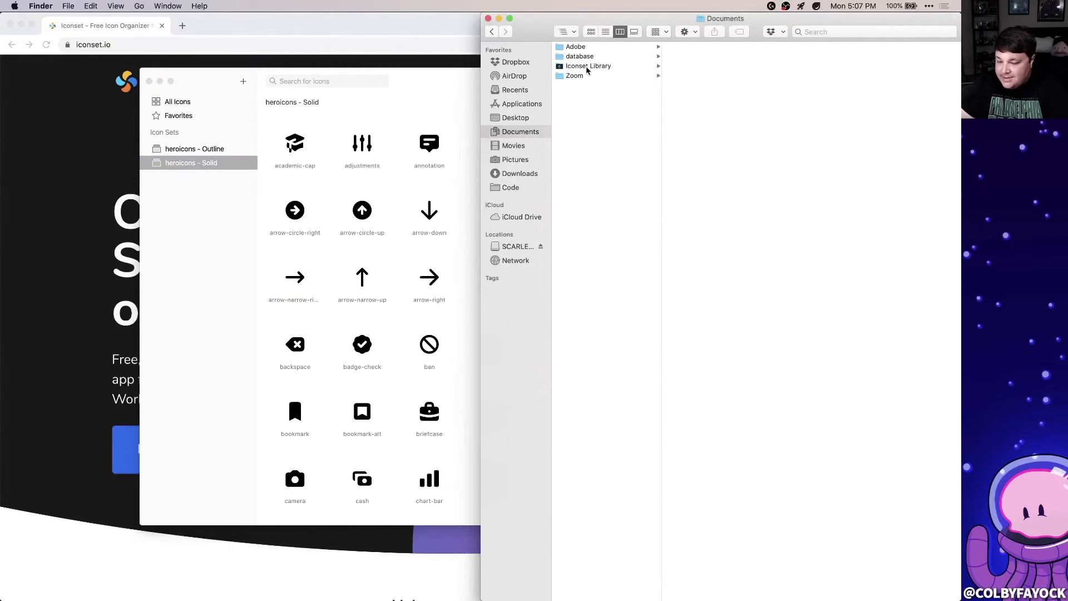
pyautogui.click(587, 66)
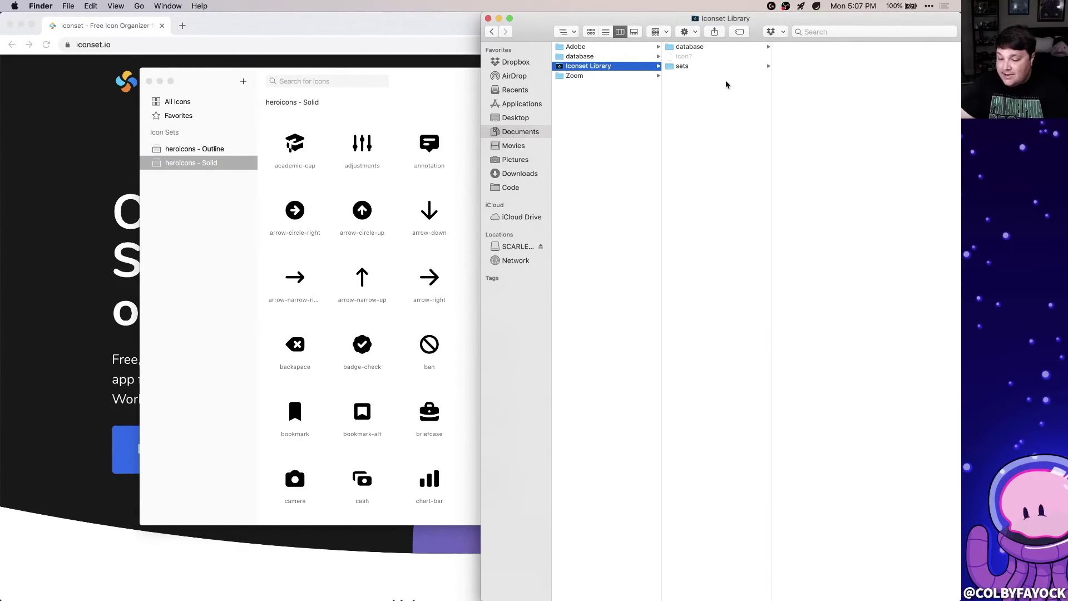
pyautogui.press('super+h')
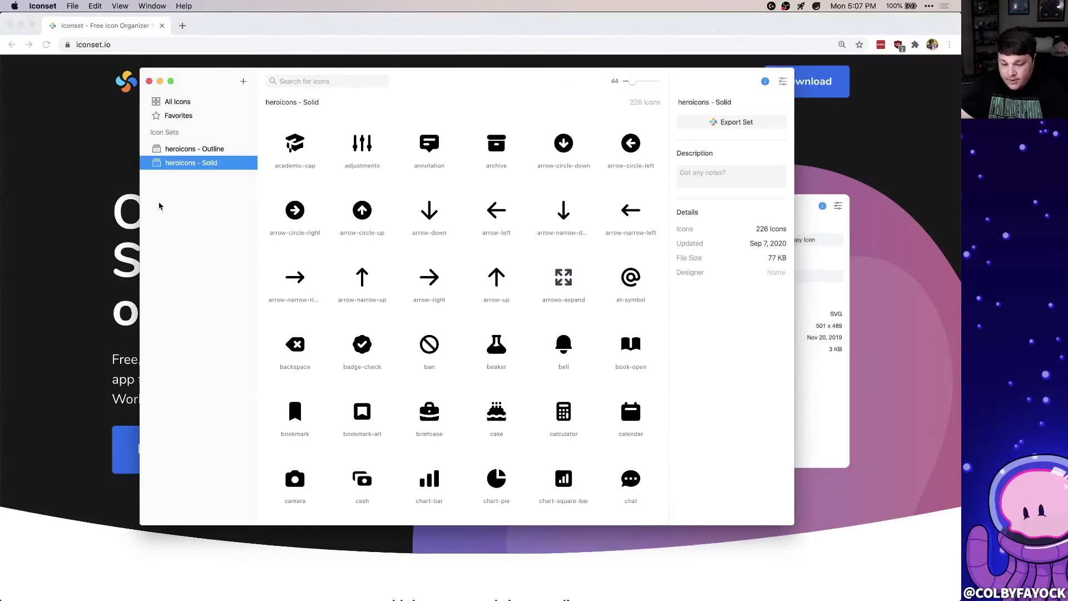
# Right-click the heroicons - Solid set in the sidebar to show its Export Set option.
pyautogui.rightClick(182, 165)
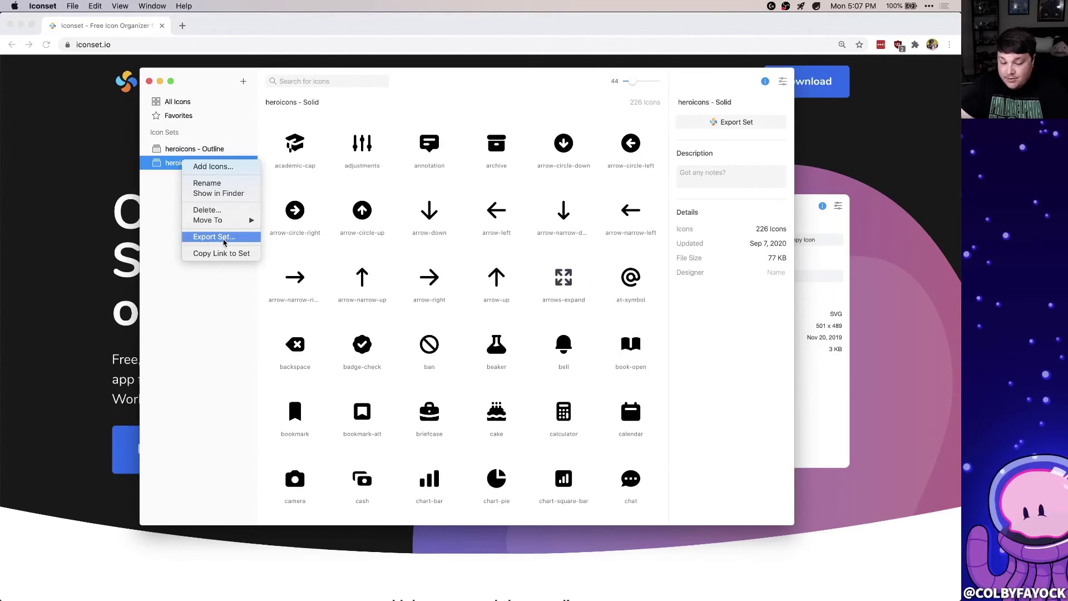